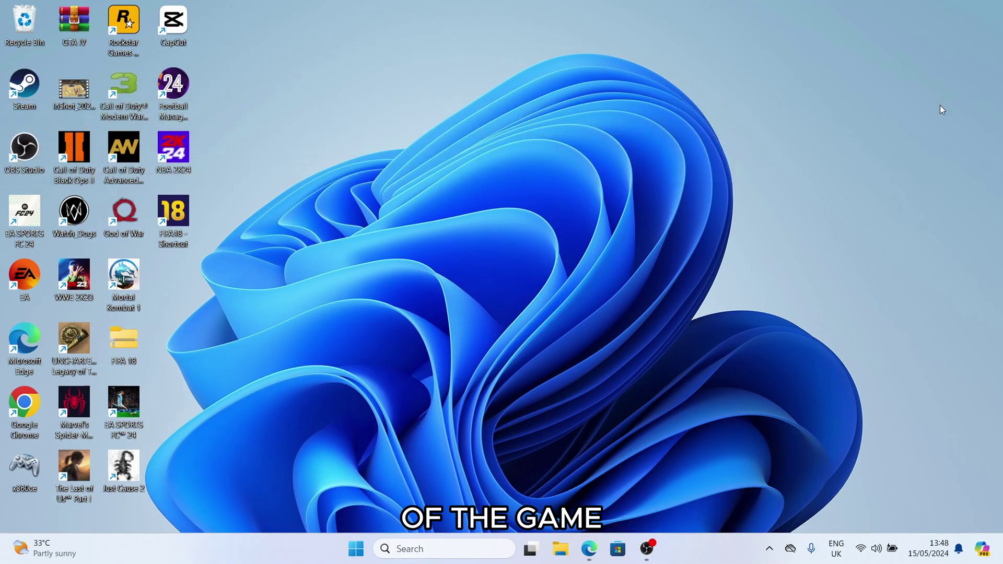
Search Google for 'fc 24 pc requirements' to view EA Sports FC 24's system specs.
click(590, 551)
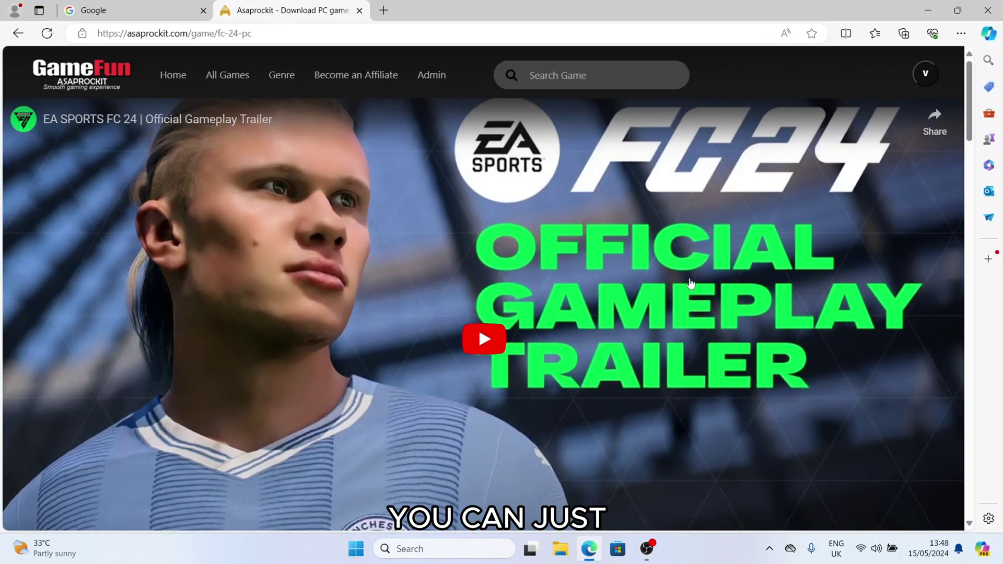
click(152, 16)
click(440, 242)
text(fc )
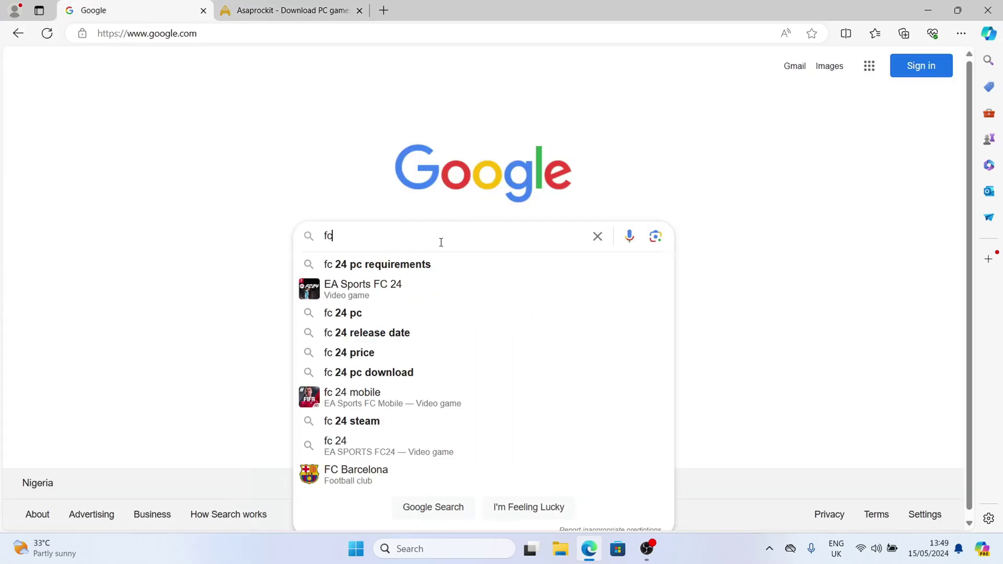
text(24)
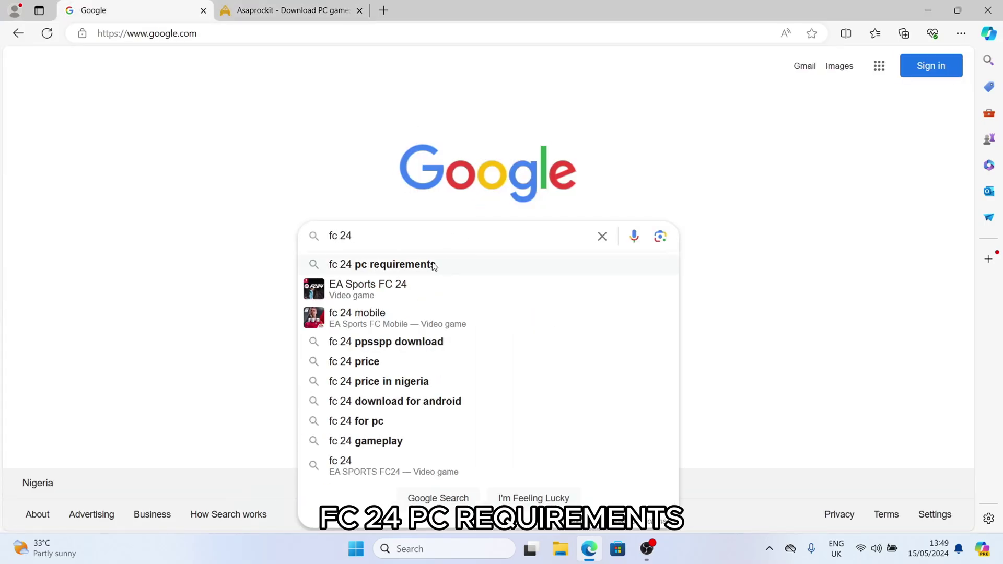
click(431, 264)
scroll(244, 238, down, 3)
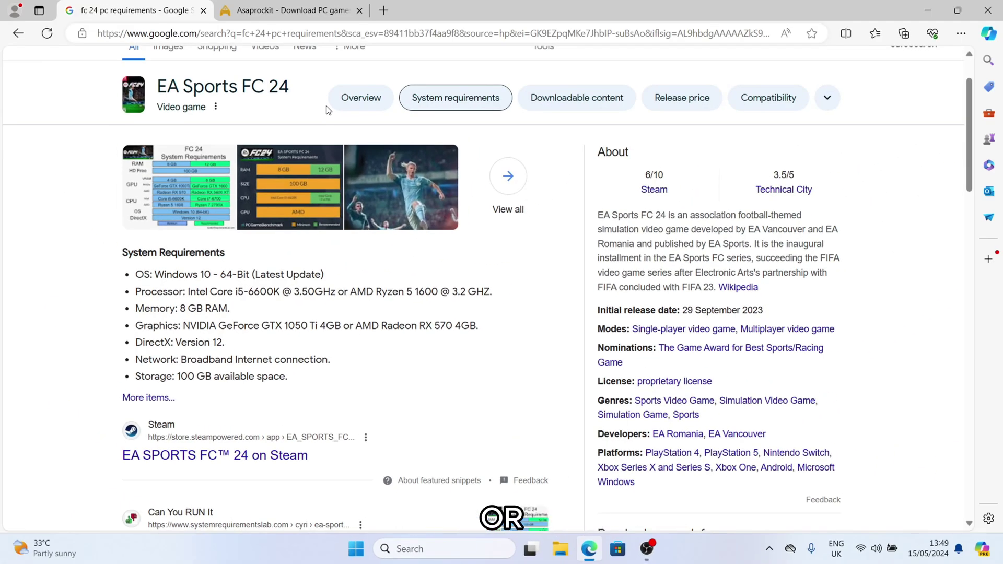
Highlight the Minimum Requirements block on the Asaprockit FC 24 page.
click(307, 11)
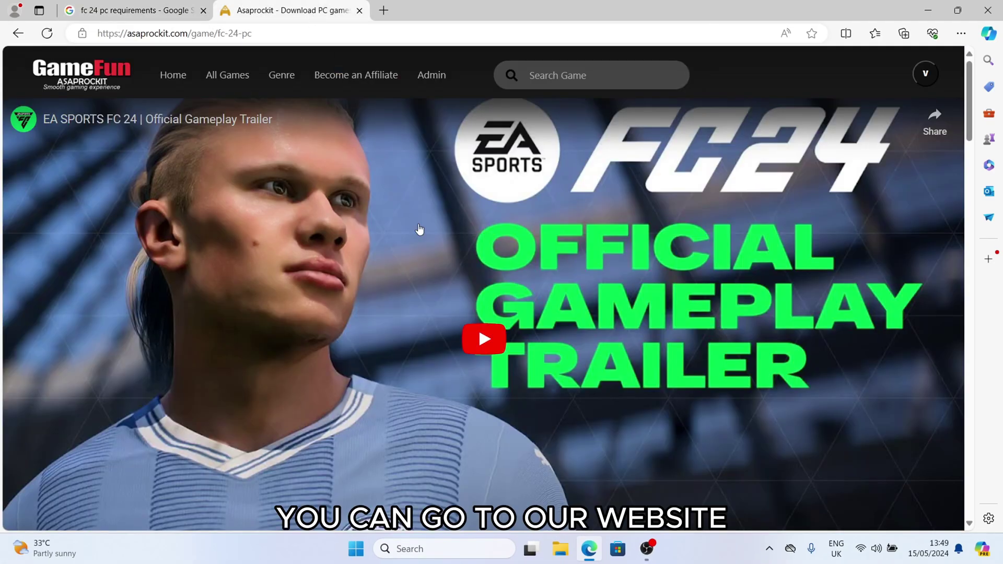
scroll(418, 231, down, 5)
scroll(139, 228, down, 3)
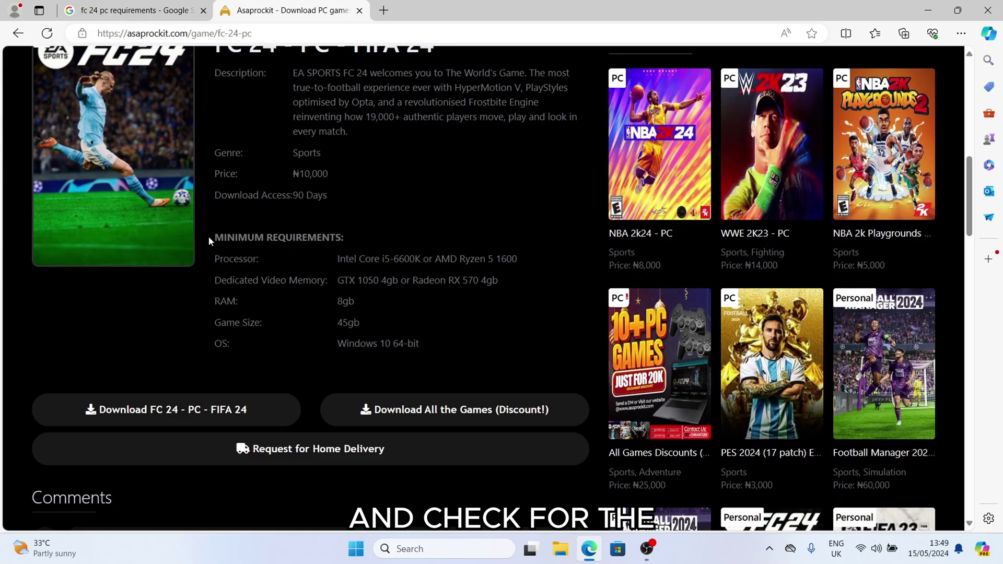
drag(423, 345, 214, 237)
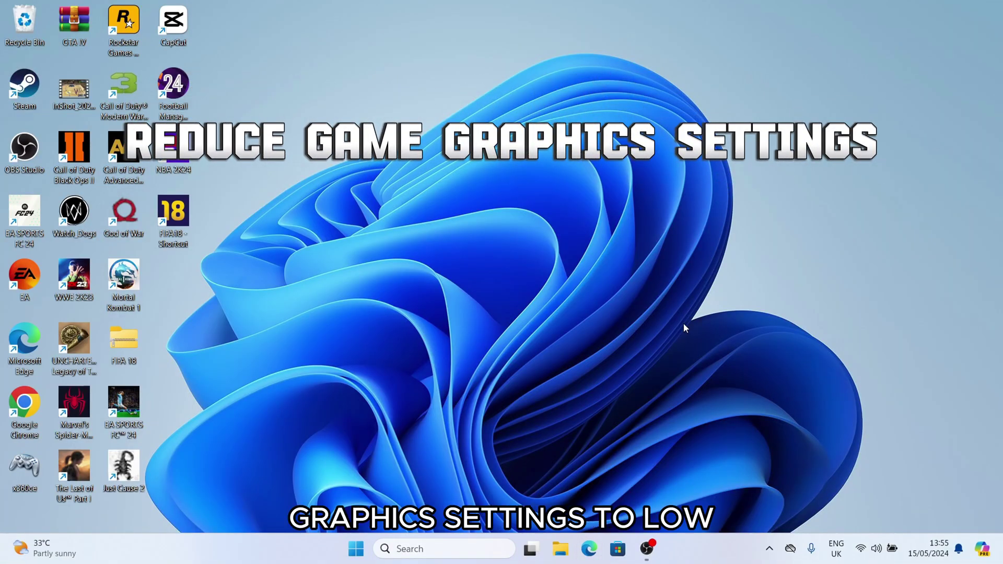
Open FIFA 18's FIFASetup folder and launch fifaconfig's Game Settings window.
right_click(173, 215)
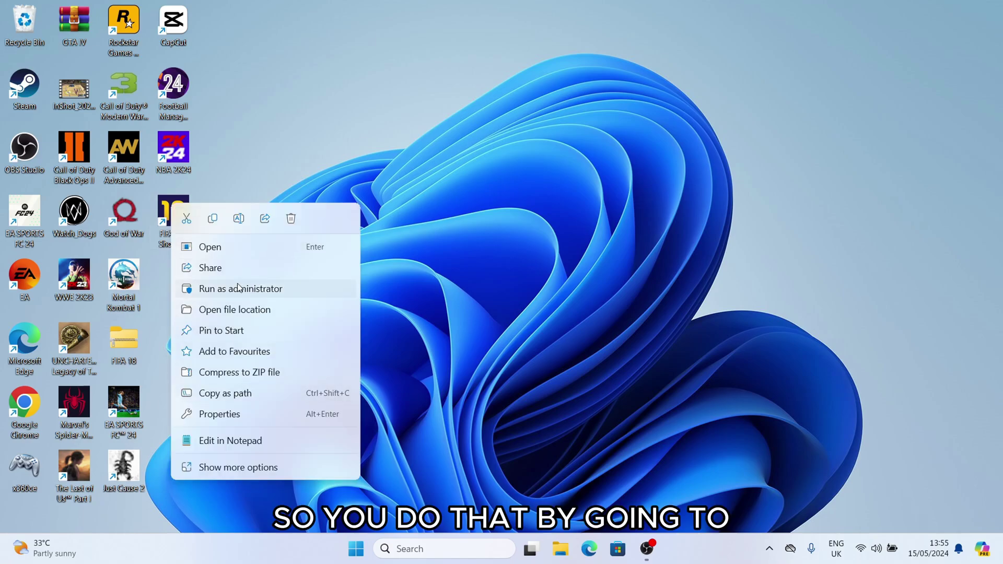
click(239, 310)
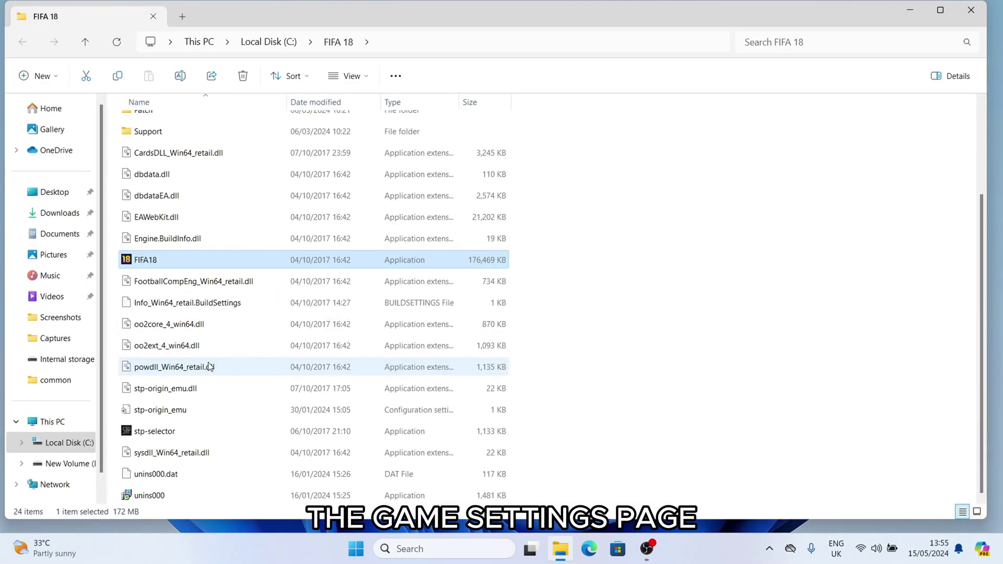
scroll(201, 365, up, 1)
scroll(161, 222, up, 1)
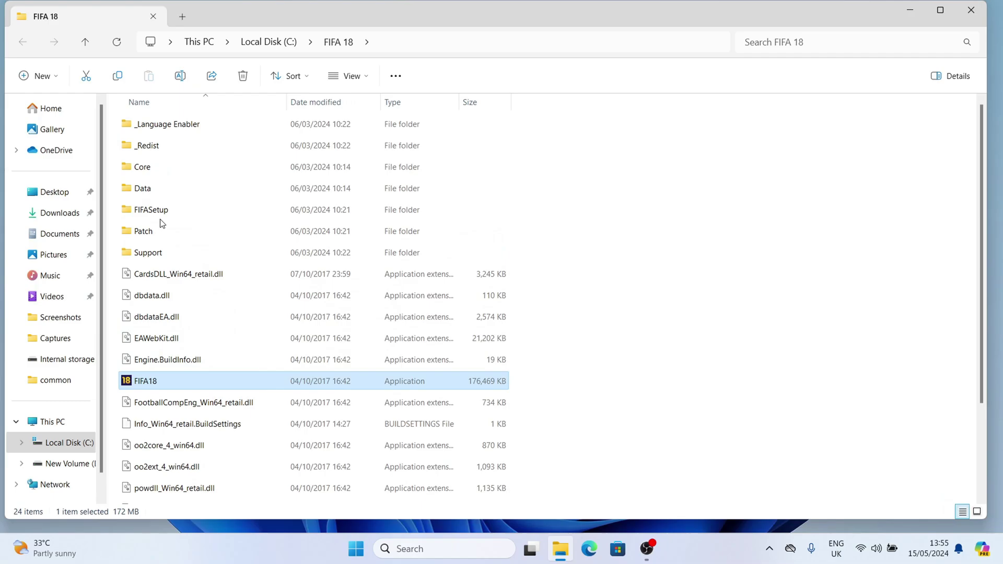
double_click(162, 213)
scroll(134, 321, down, 3)
double_click(168, 412)
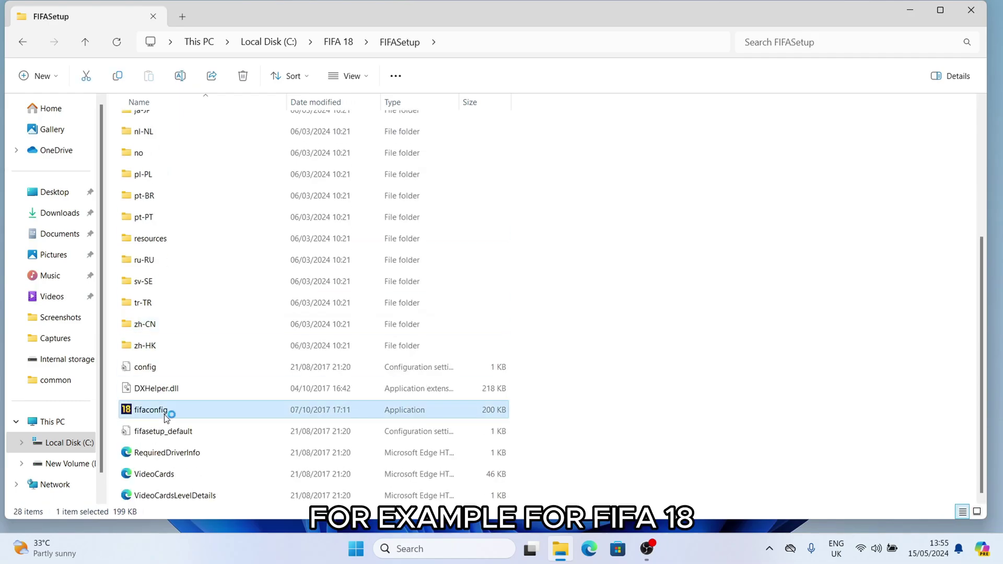
click(259, 415)
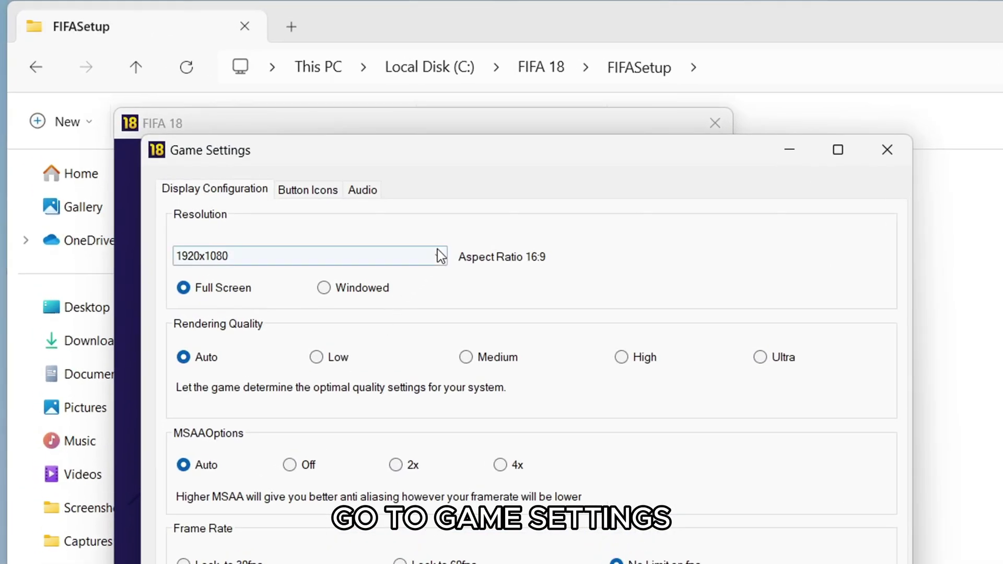
Set FIFA 18 to 1280x720, Low rendering, 4x MSAA and 30fps lock, then save and exit.
click(416, 257)
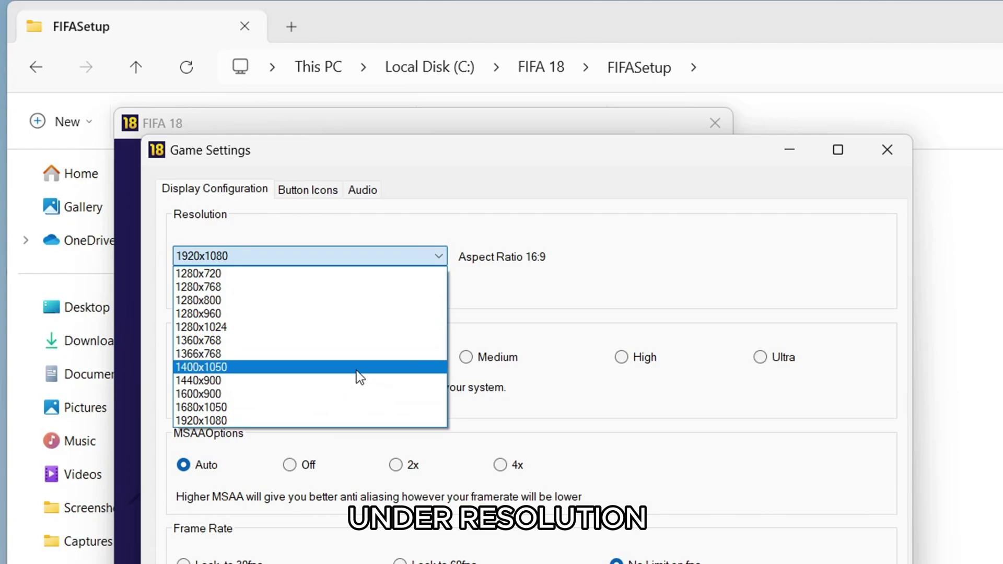
click(327, 274)
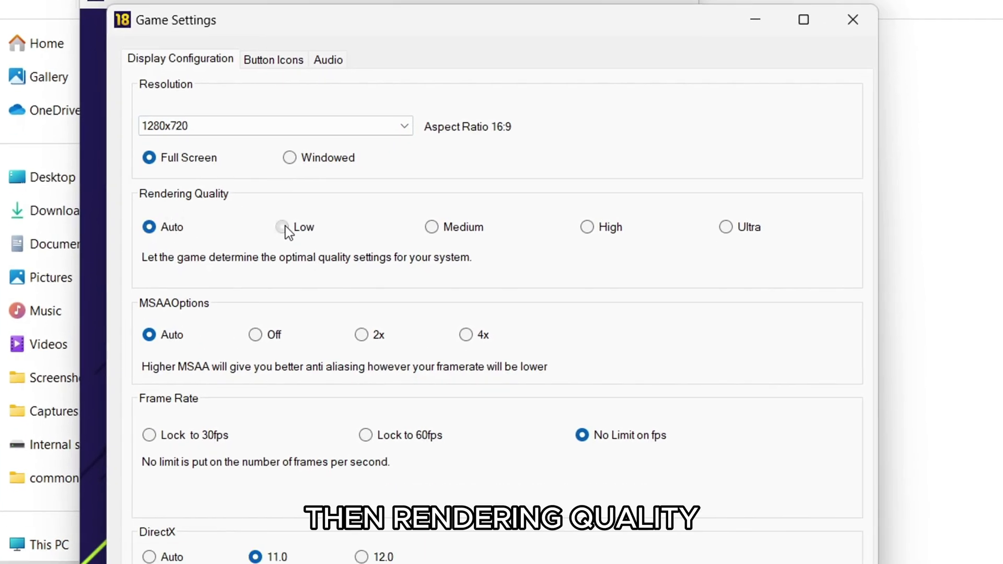
click(284, 226)
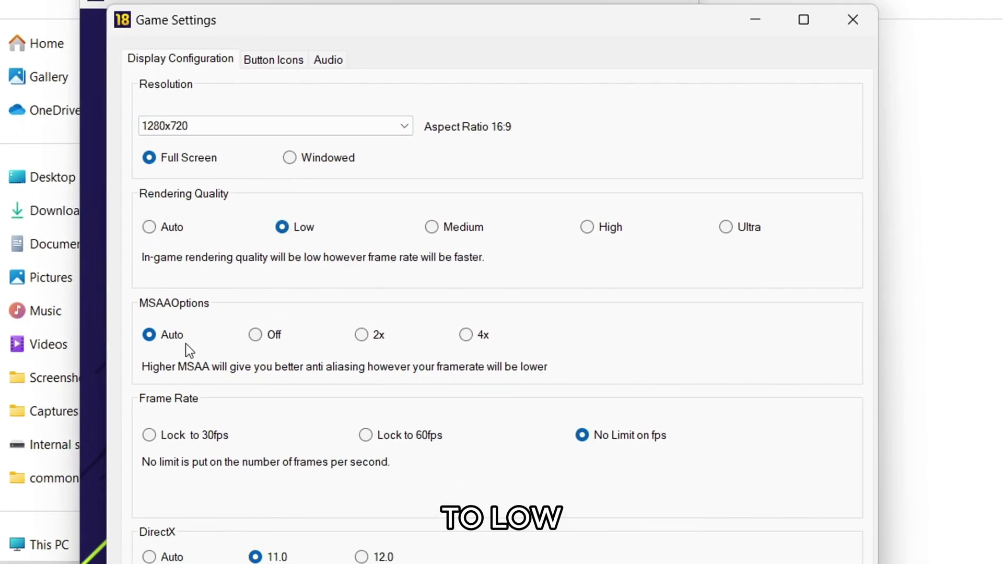
click(485, 335)
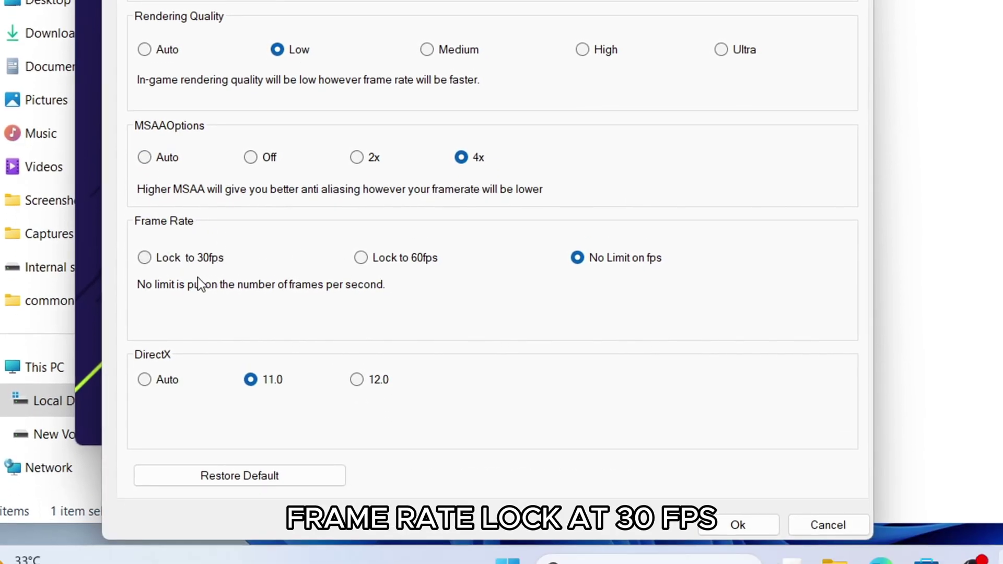
click(145, 258)
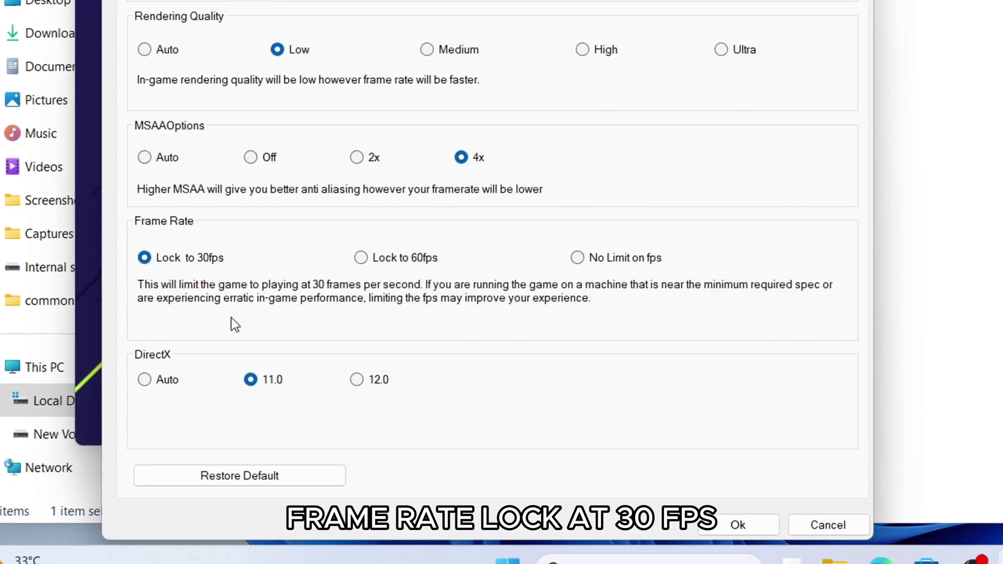
click(732, 525)
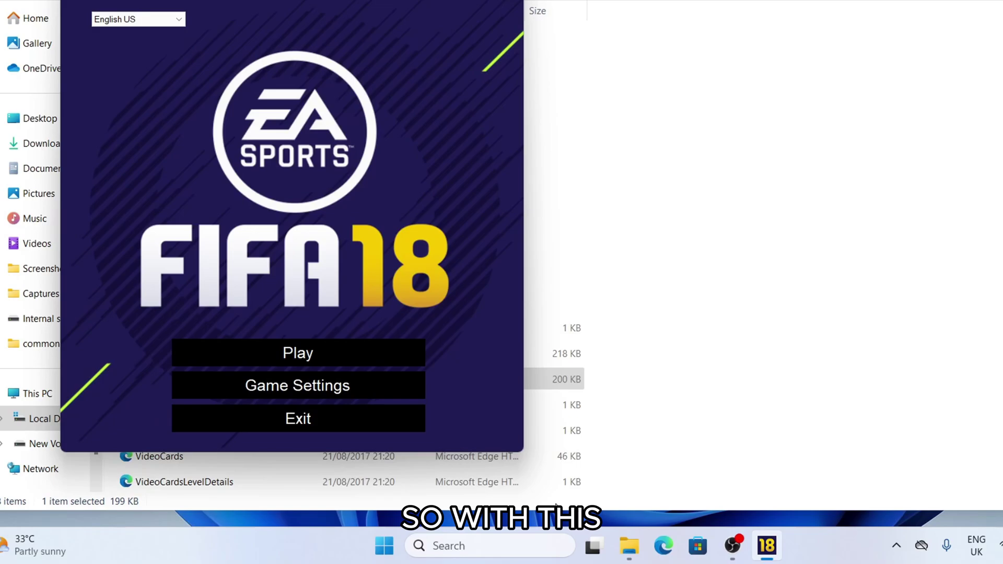
click(253, 437)
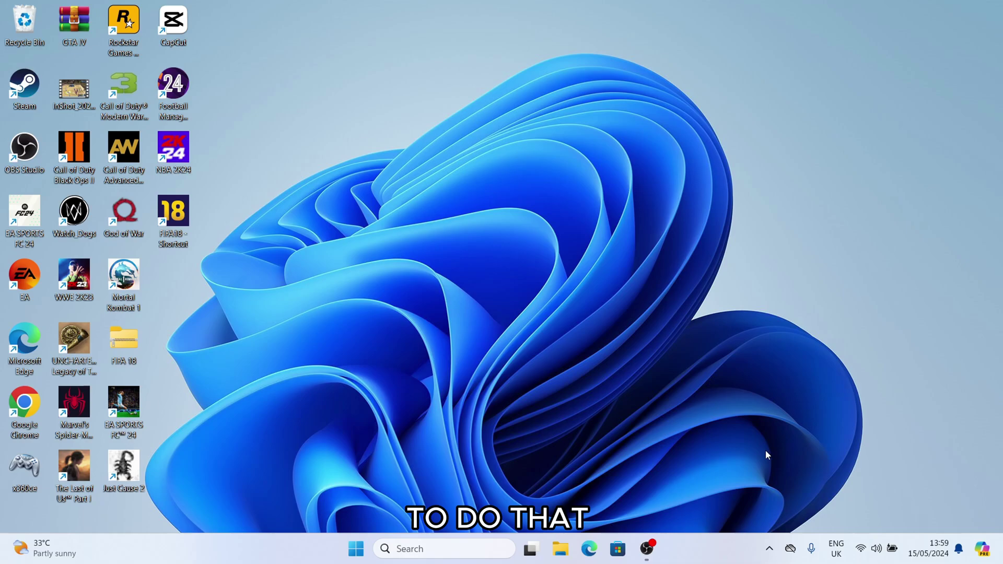
Change the Windows power mode from Balanced to Best performance in Power & battery settings.
click(891, 548)
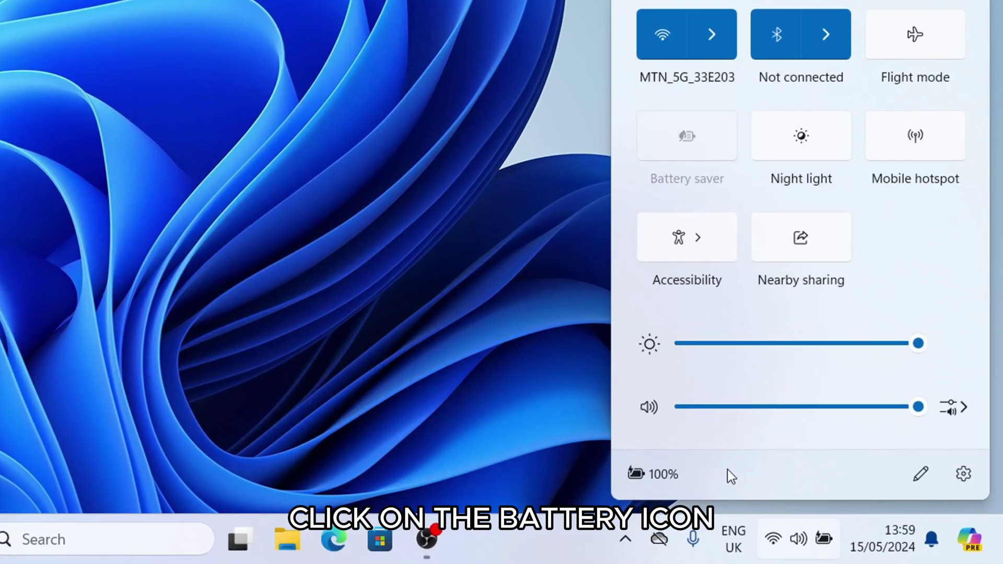
click(784, 513)
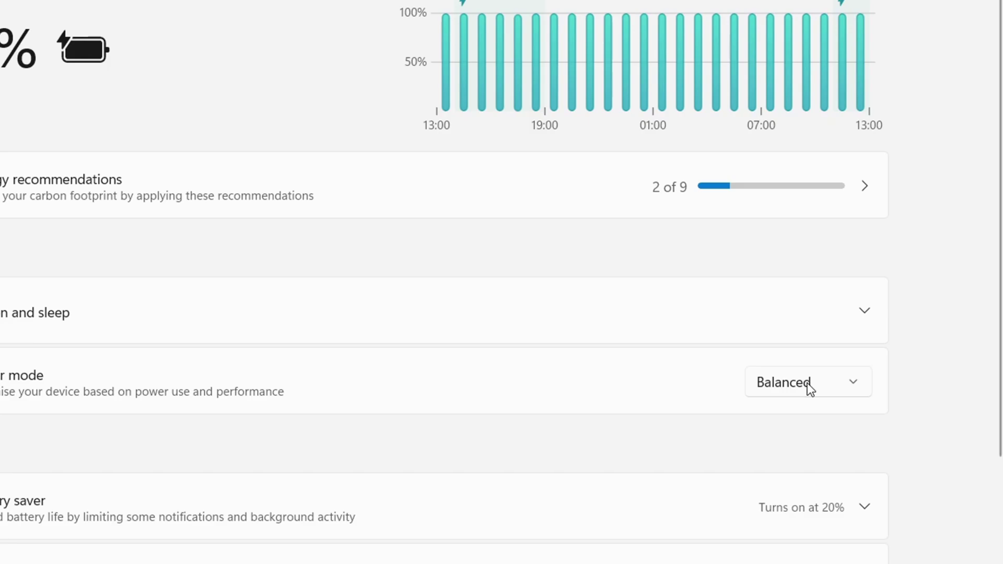
click(807, 382)
click(832, 423)
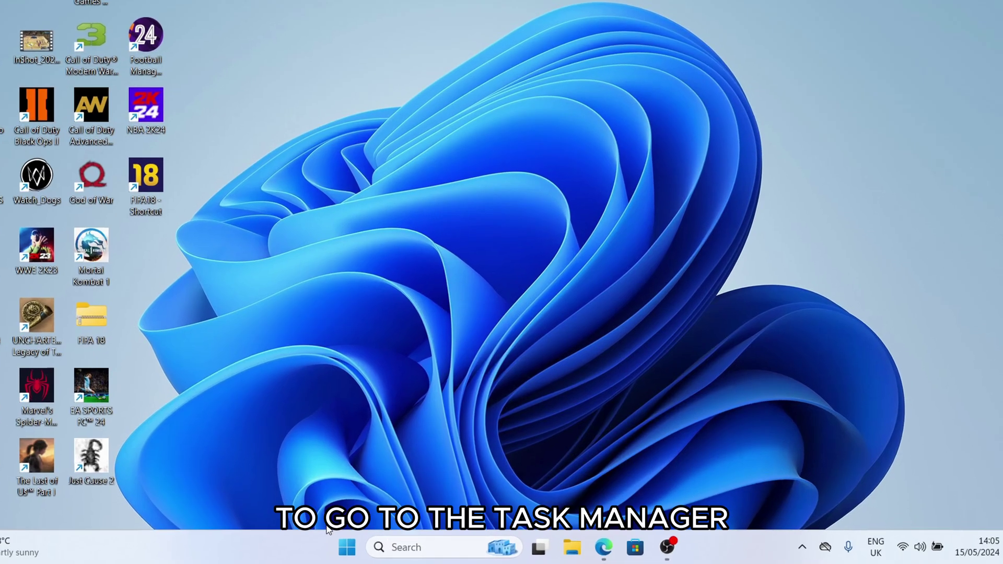
Open Task Manager from the taskbar's right-click menu.
right_click(208, 542)
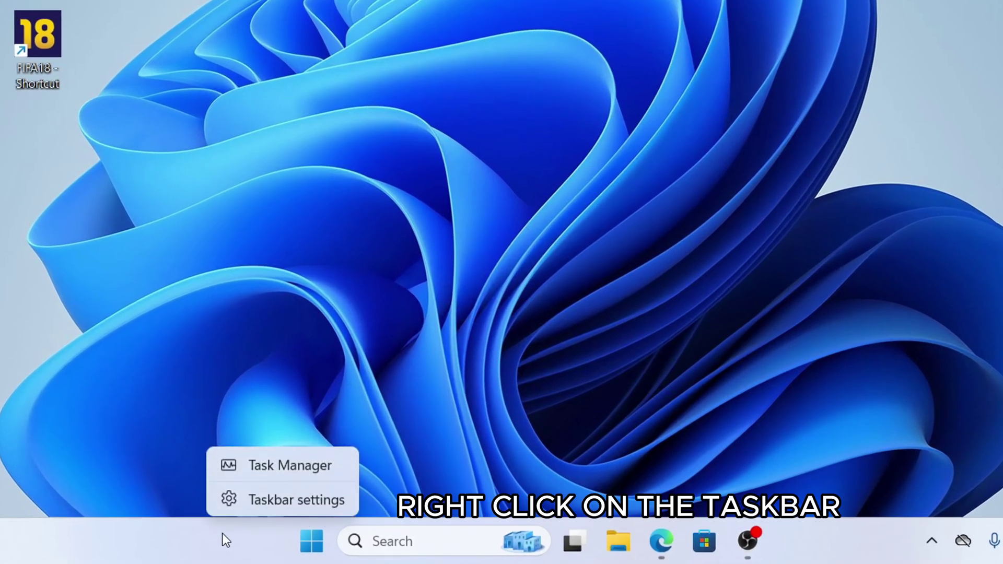
click(273, 466)
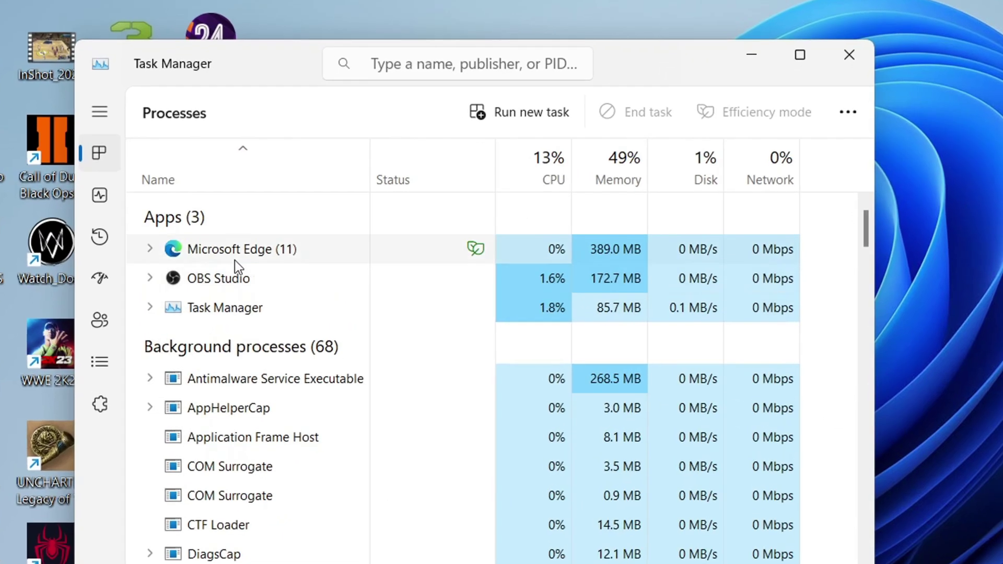
End the Microsoft Edge, EA, Steam (32 bit) and Steam Client Service tasks.
right_click(234, 256)
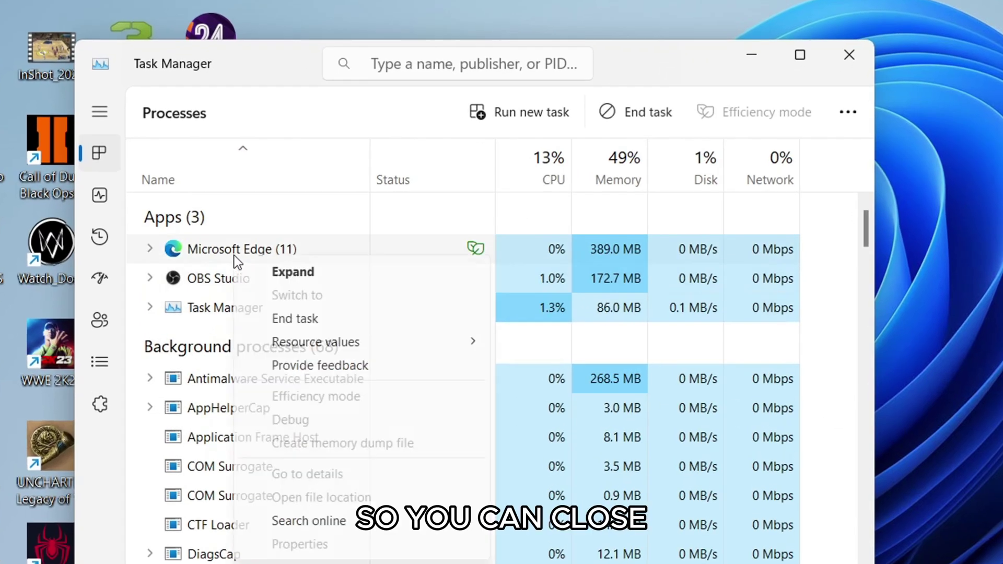
click(315, 319)
scroll(280, 371, down, 1)
scroll(238, 394, down, 2)
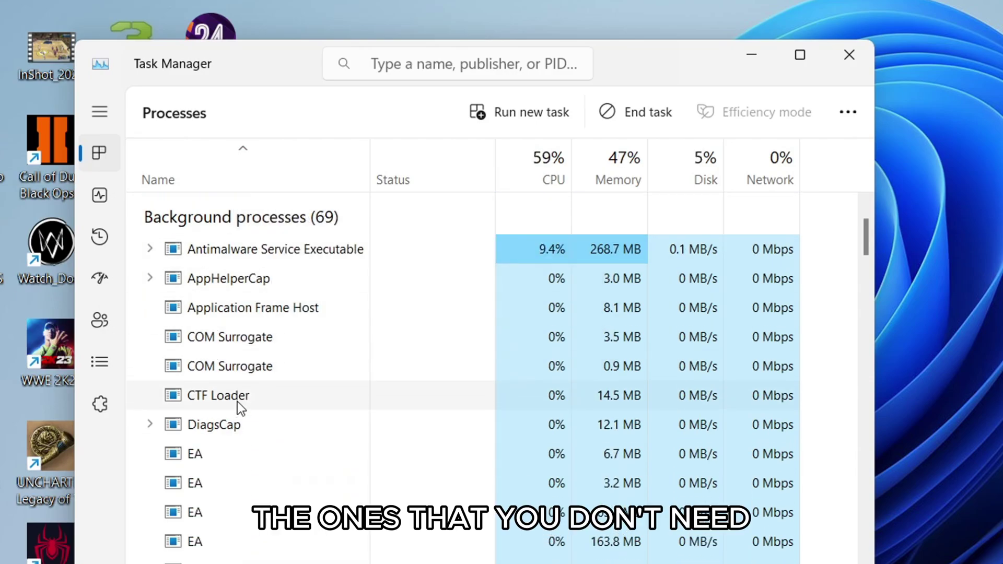
scroll(238, 402, down, 1)
scroll(237, 402, down, 1)
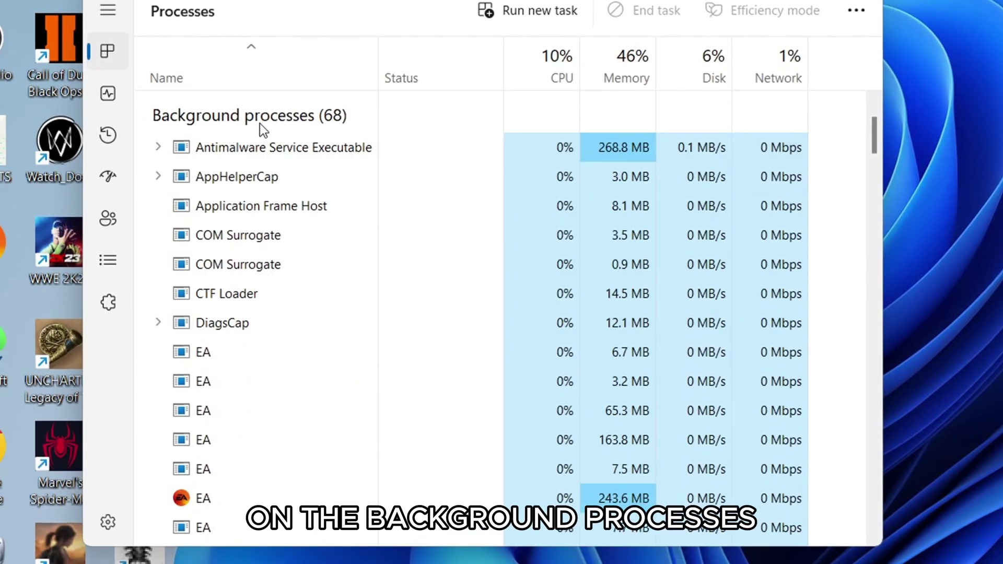
scroll(215, 403, down, 1)
right_click(186, 449)
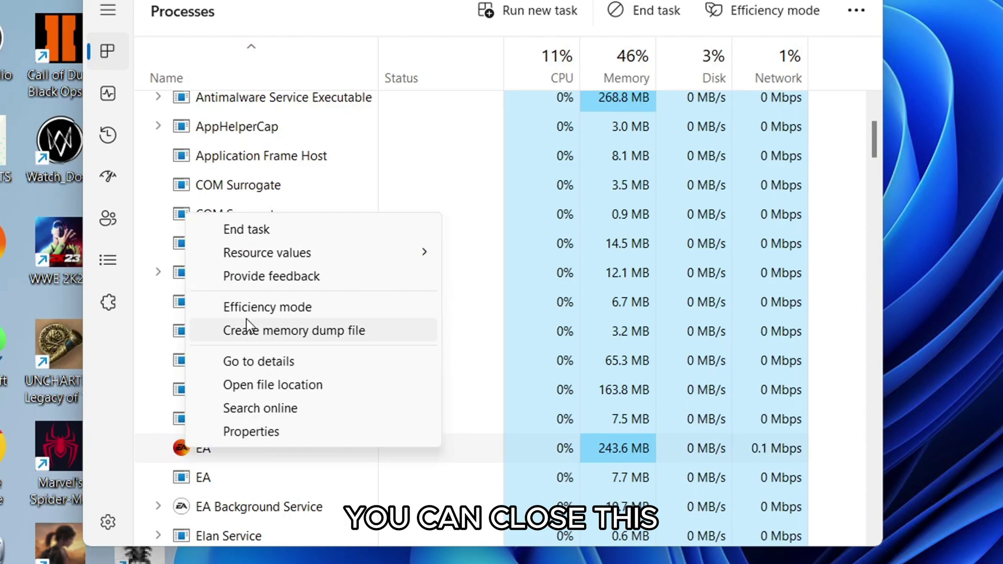
click(278, 233)
scroll(288, 436, down, 2)
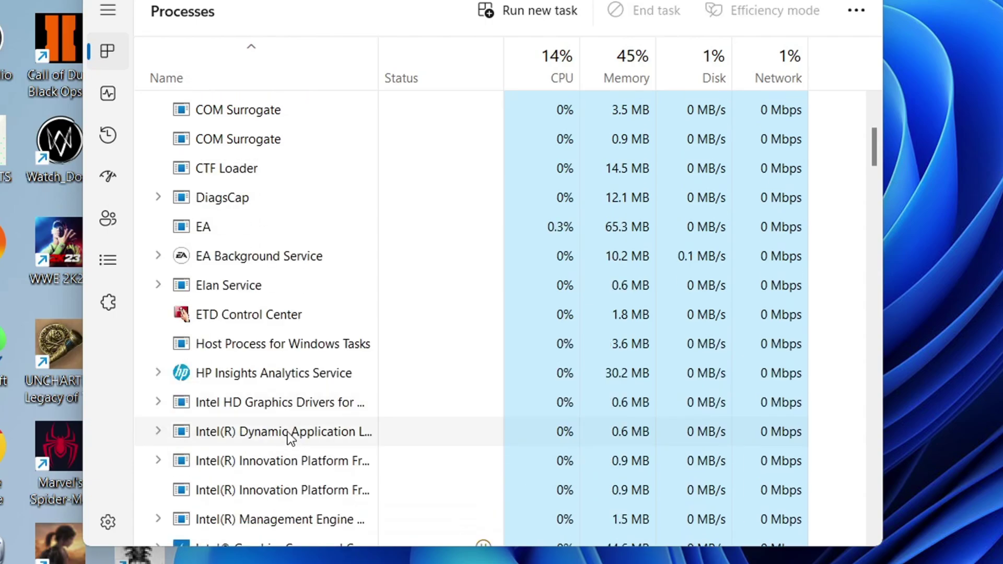
scroll(288, 436, down, 3)
scroll(288, 431, down, 2)
scroll(287, 432, down, 2)
scroll(286, 432, down, 2)
scroll(286, 432, down, 2)
scroll(287, 432, down, 2)
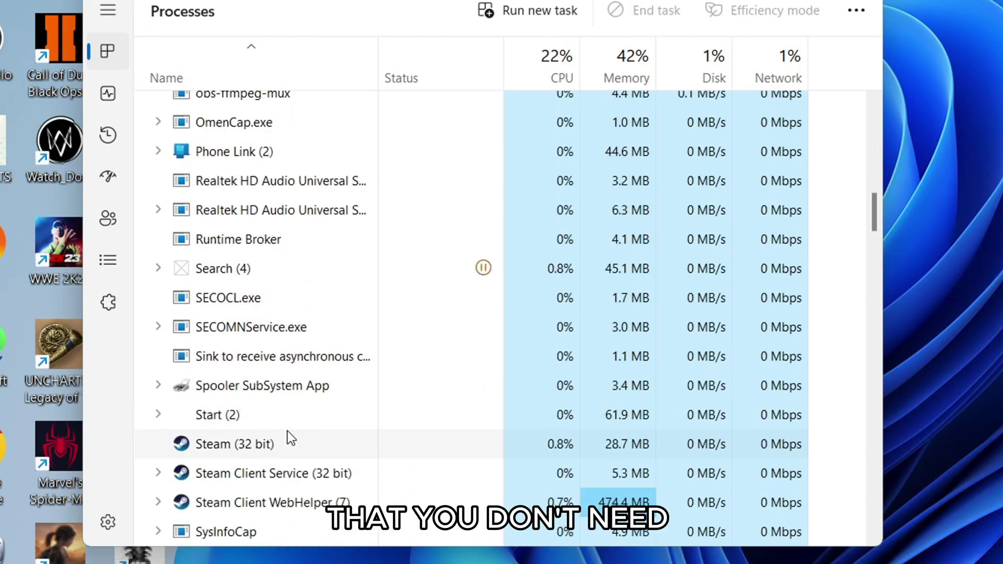
scroll(240, 415, down, 1)
right_click(239, 399)
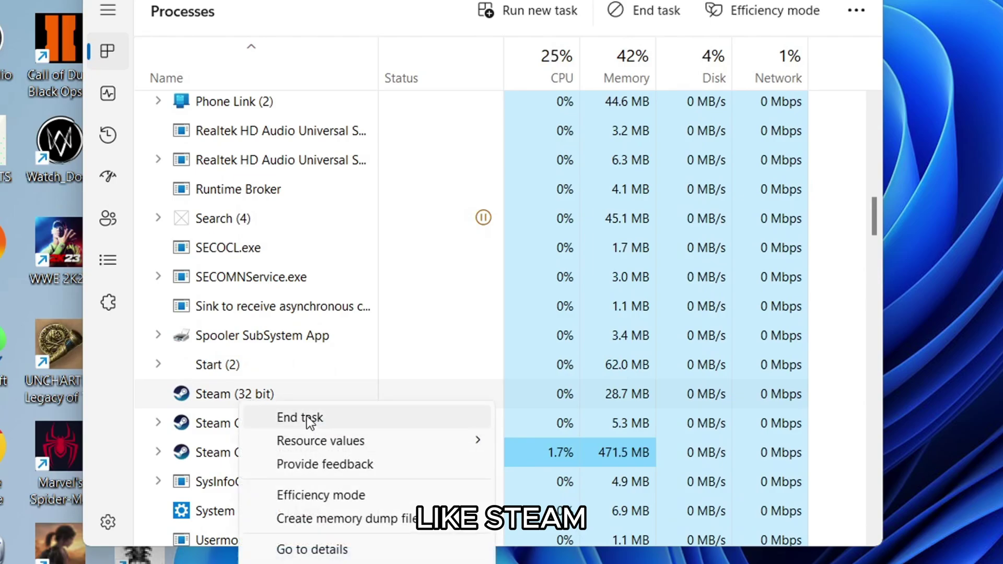
click(306, 420)
right_click(245, 399)
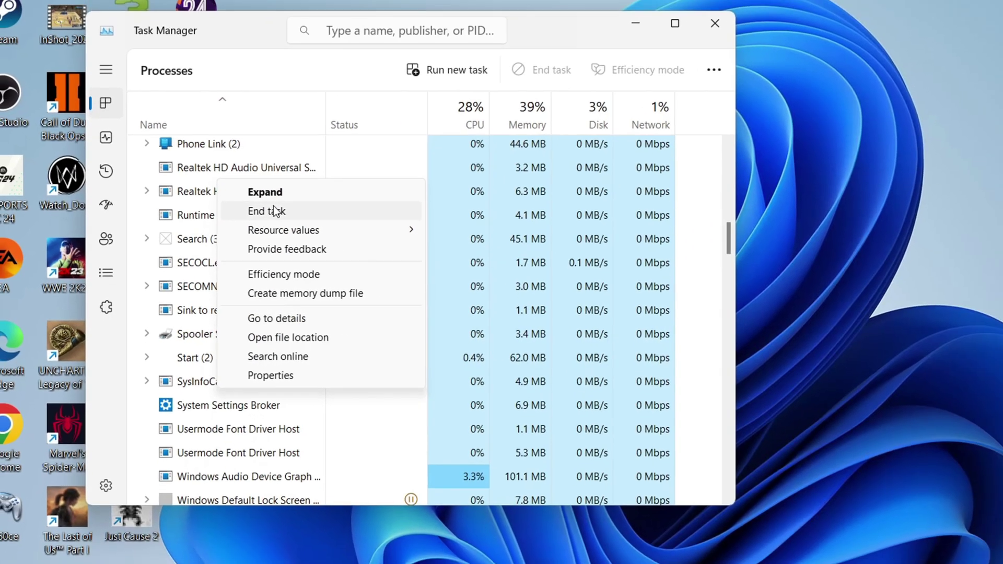
click(317, 183)
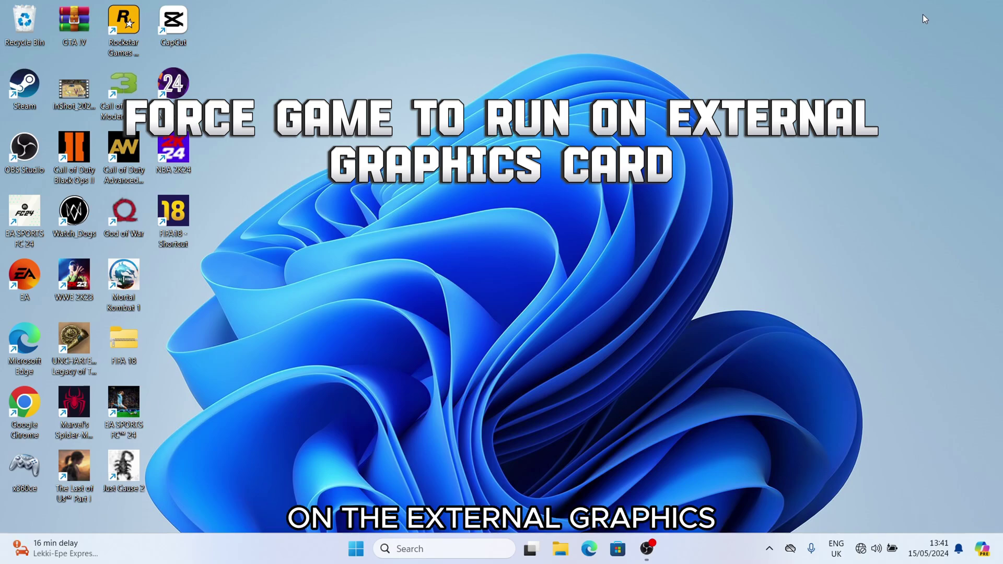
Launch NVIDIA Control Panel from the desktop's extended right-click menu.
right_click(474, 304)
click(483, 415)
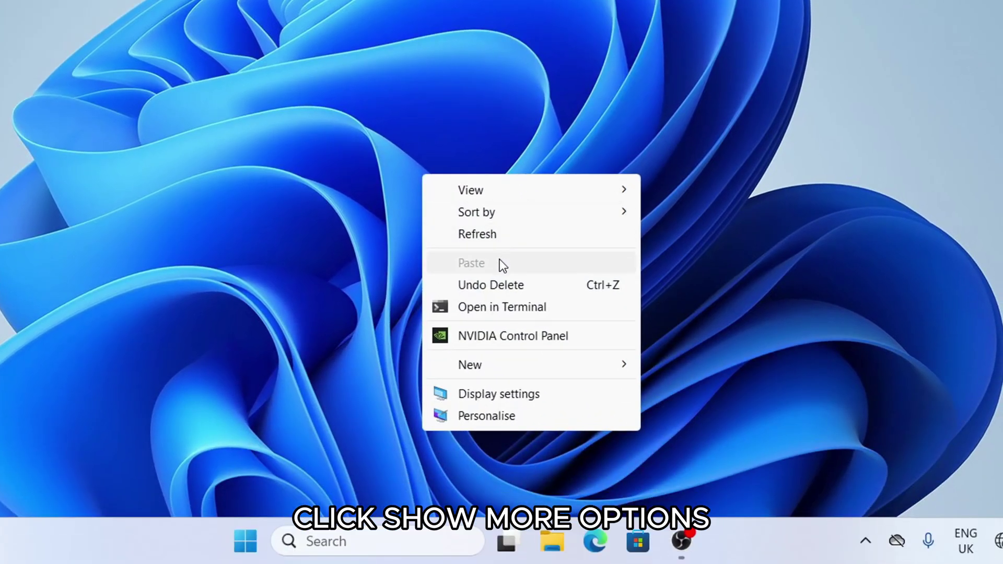
click(493, 339)
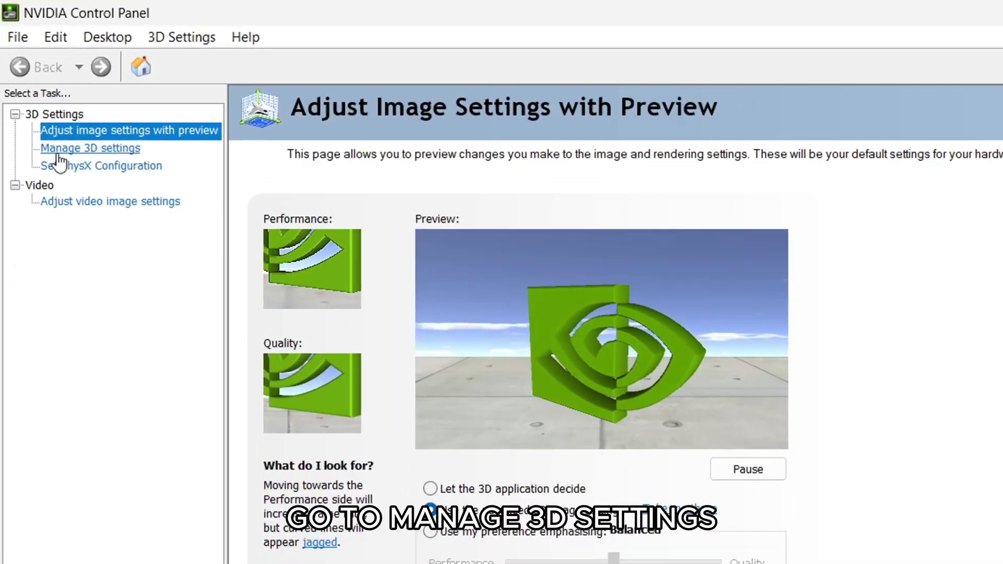
Add FIFA Launcher as a customised program under Manage 3D settings' Program Settings.
click(58, 153)
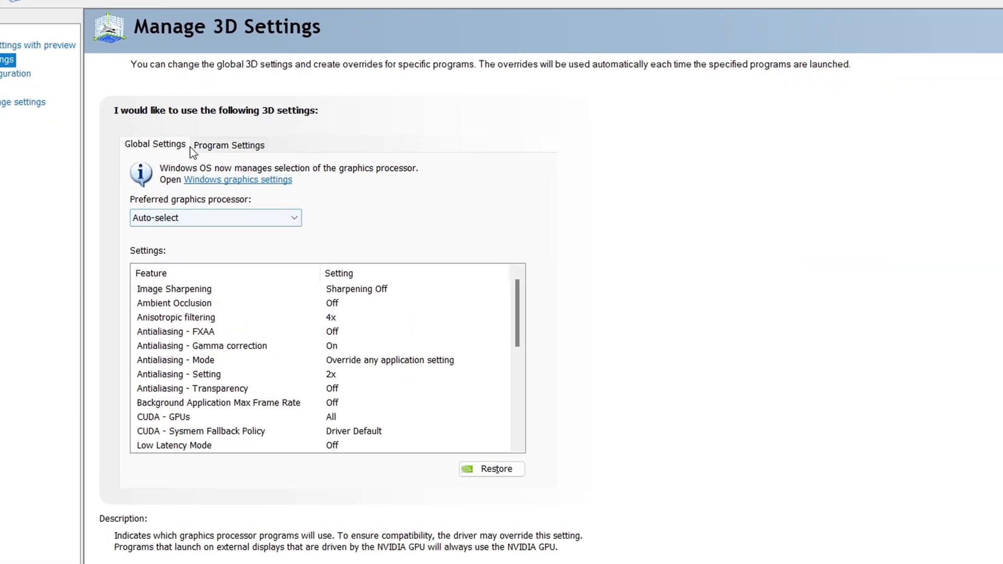
click(210, 147)
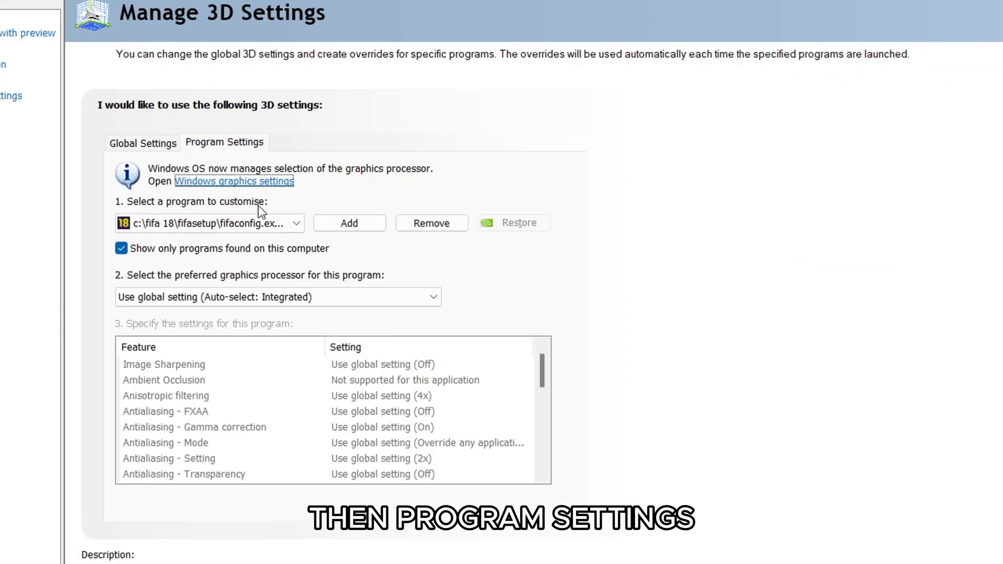
click(338, 227)
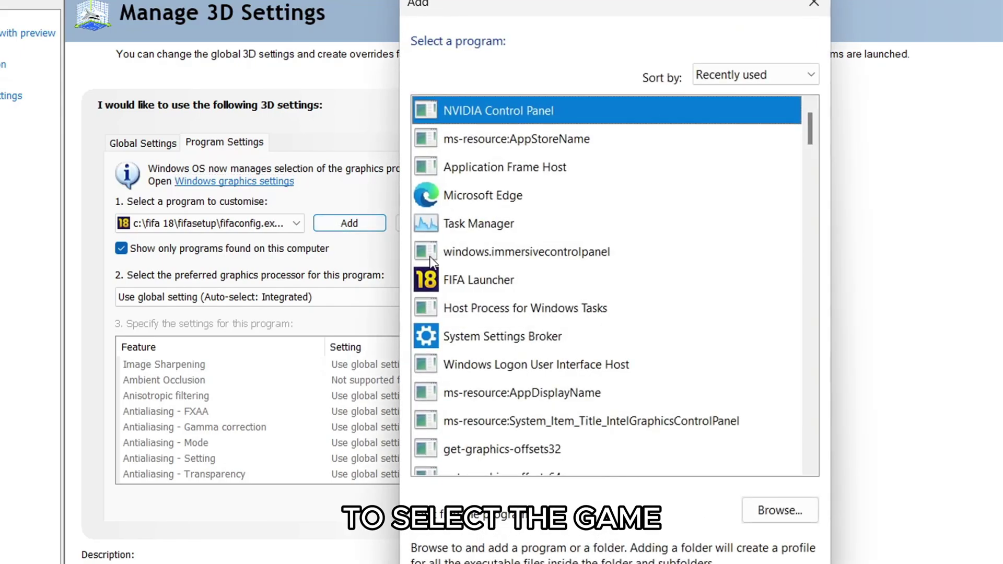
click(458, 282)
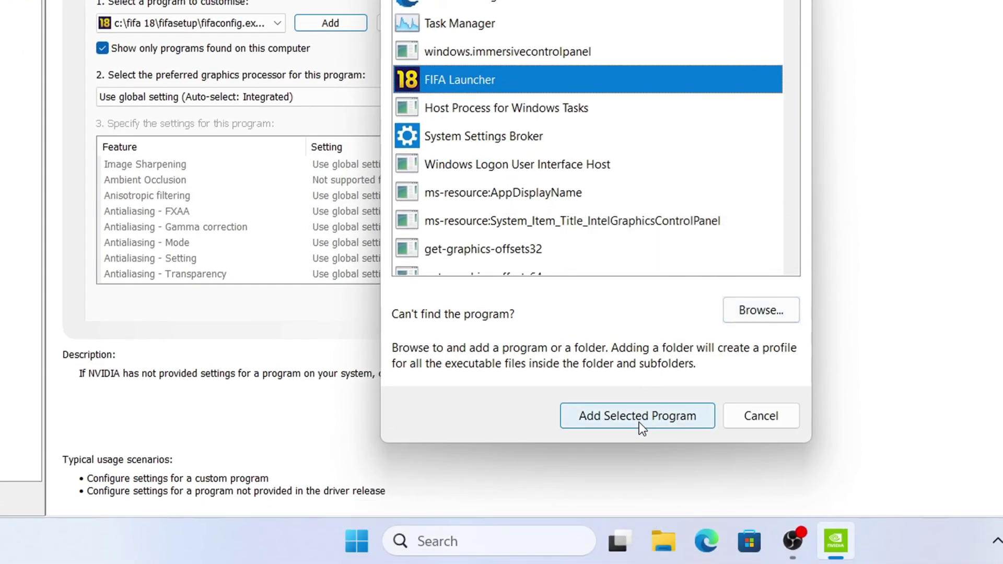
click(637, 421)
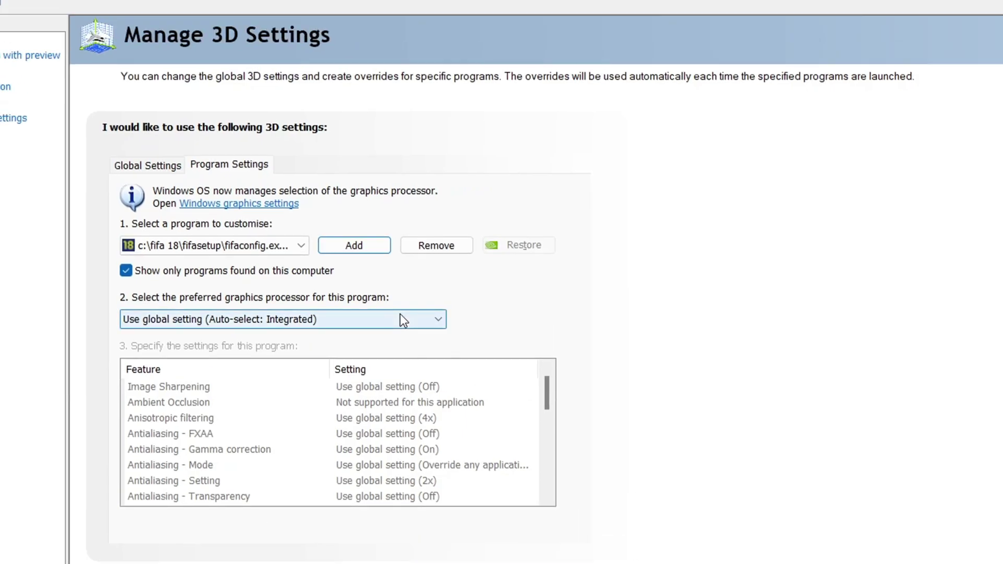
Set FIFA Launcher's preferred graphics processor to High-performance NVIDIA and apply it.
click(401, 317)
click(307, 352)
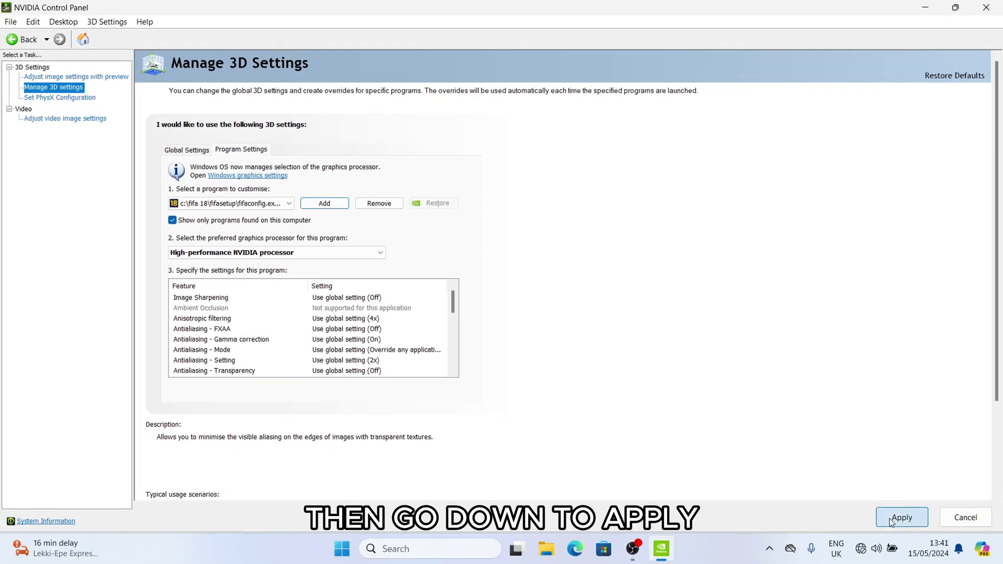
click(876, 518)
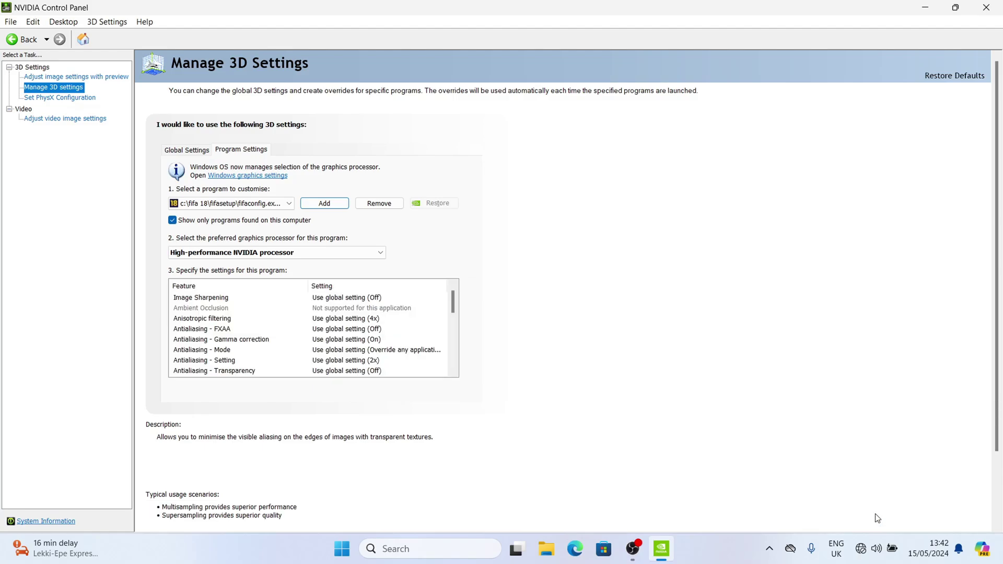